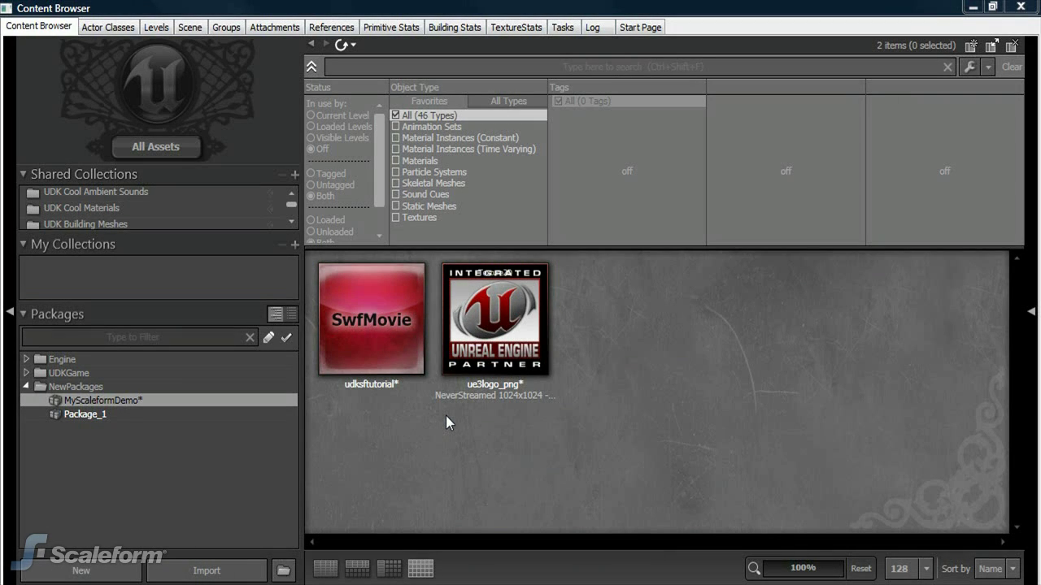
Create a TextureRenderTarget2D named SFDemo_rt with width and height 512, then close its properties.
right_click(647, 341)
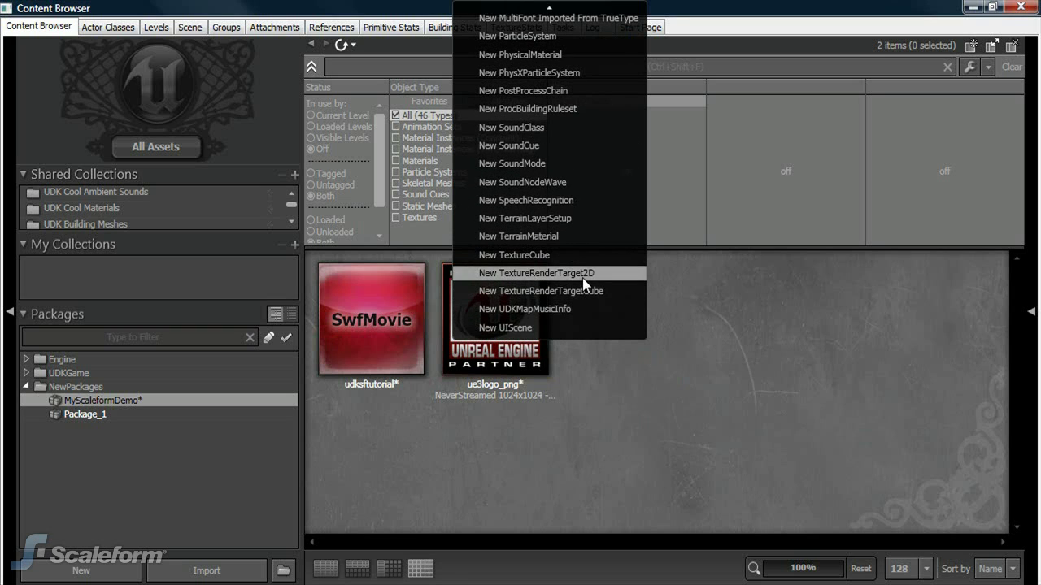
click(584, 280)
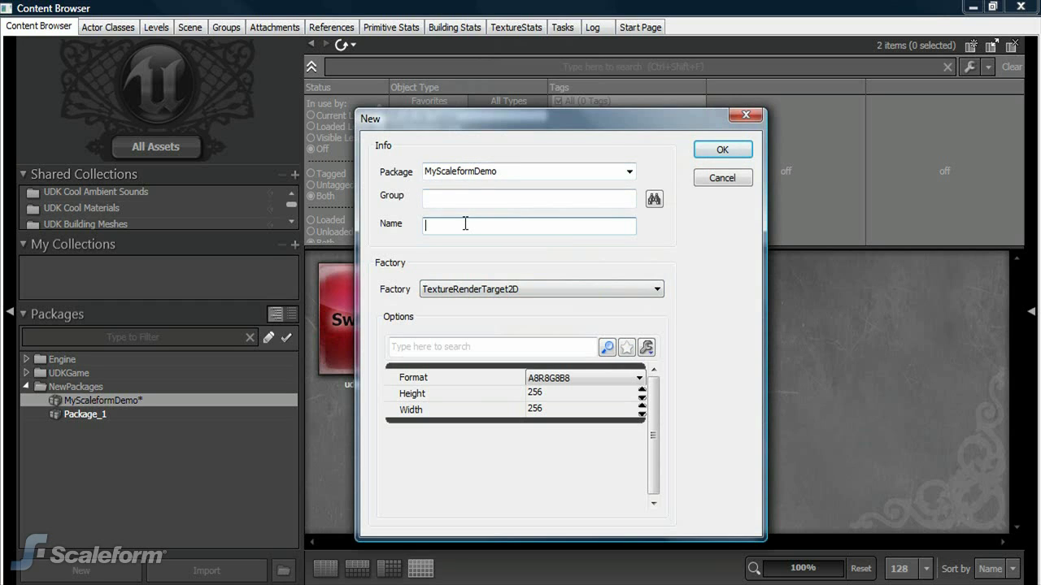
text(SFDemo)
text(_c)
key(BackSpace)
text(rt)
click(555, 397)
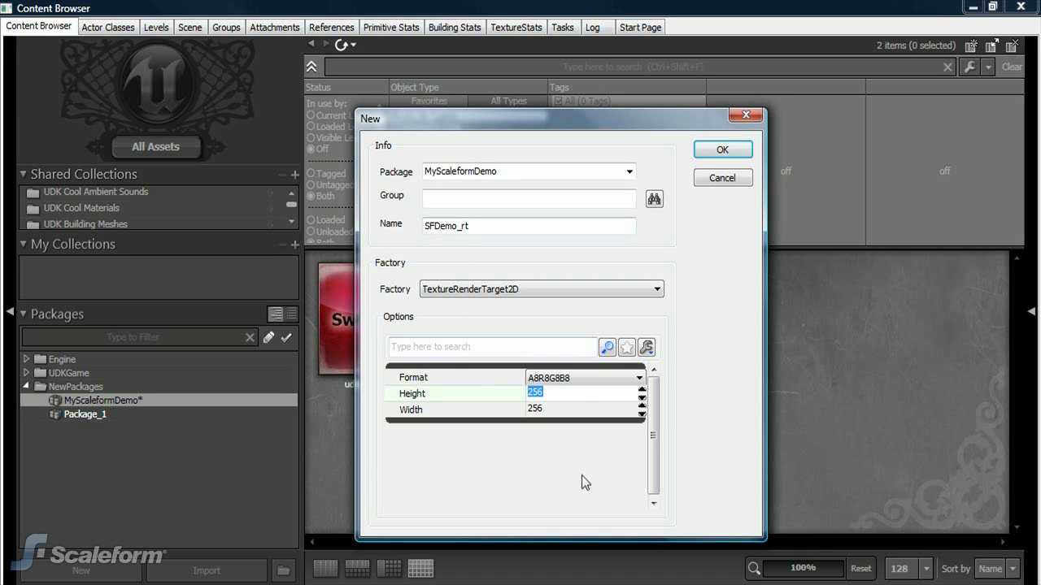
text(512)
click(555, 411)
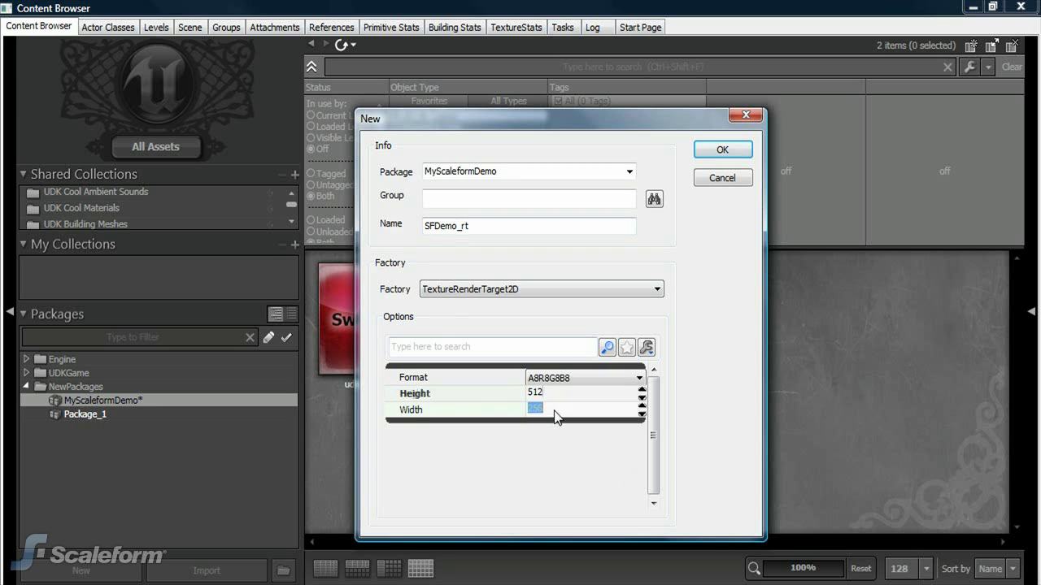
text(512)
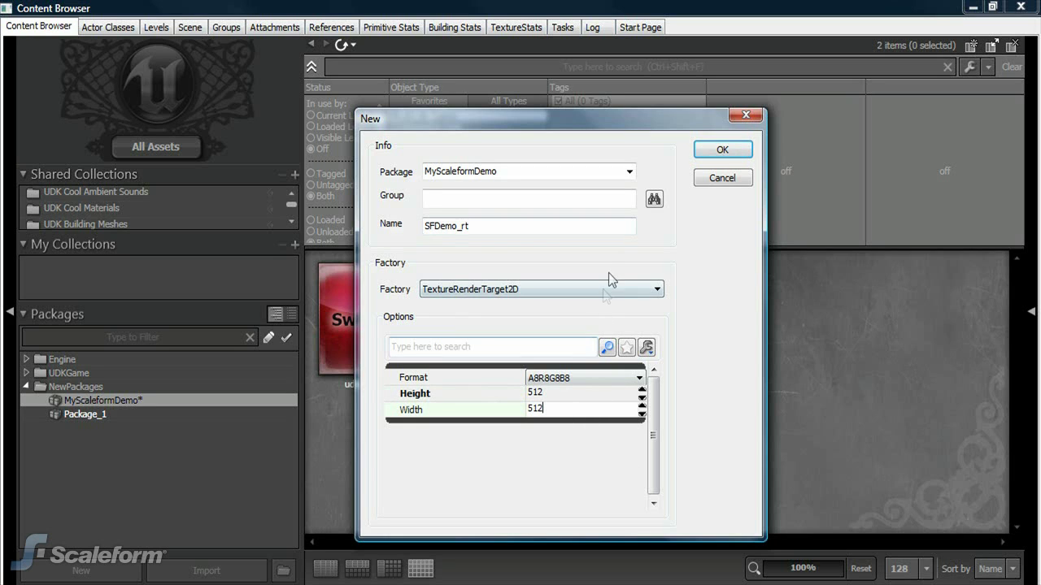
click(721, 155)
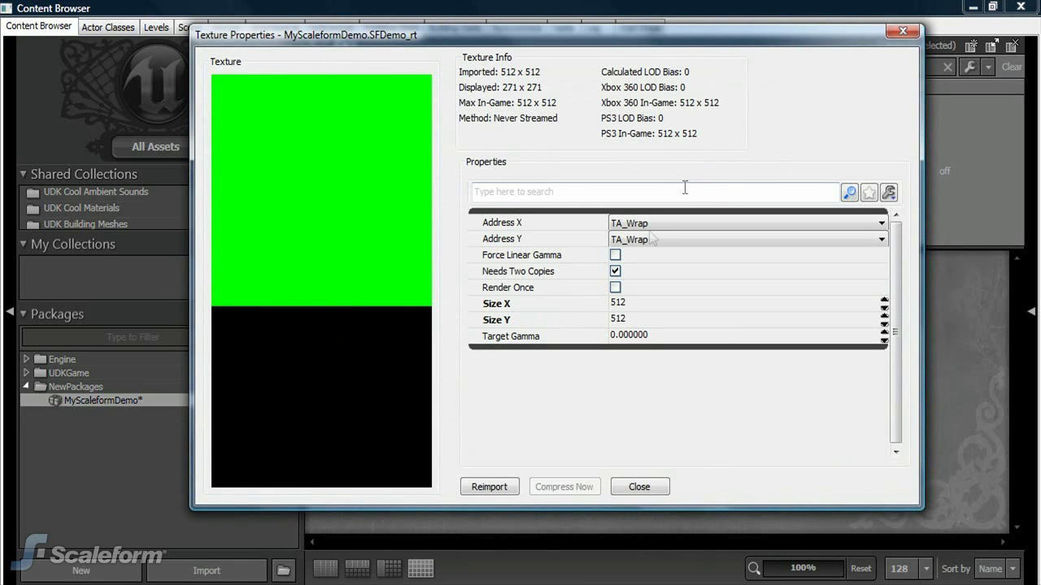
click(639, 486)
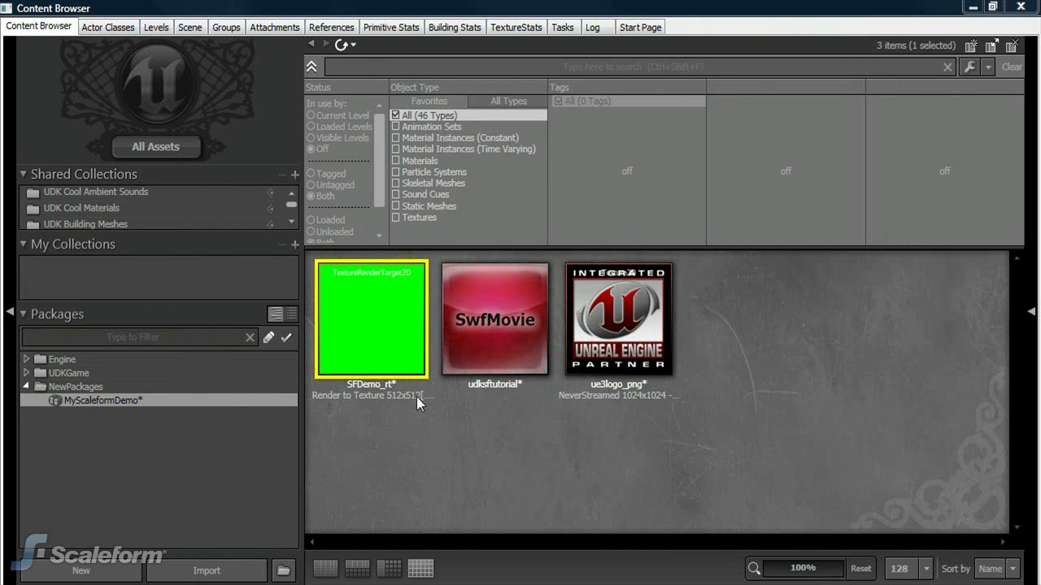
Create a new Material asset named SFDemo_mat, opening it in the Material Editor.
right_click(765, 368)
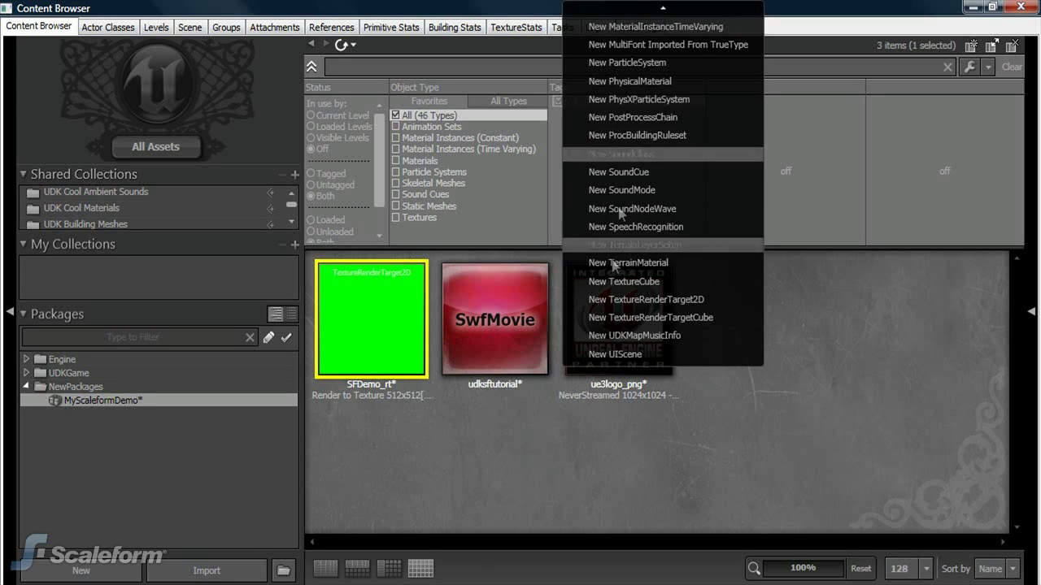
scroll(621, 122, up, 1)
scroll(622, 65, up, 2)
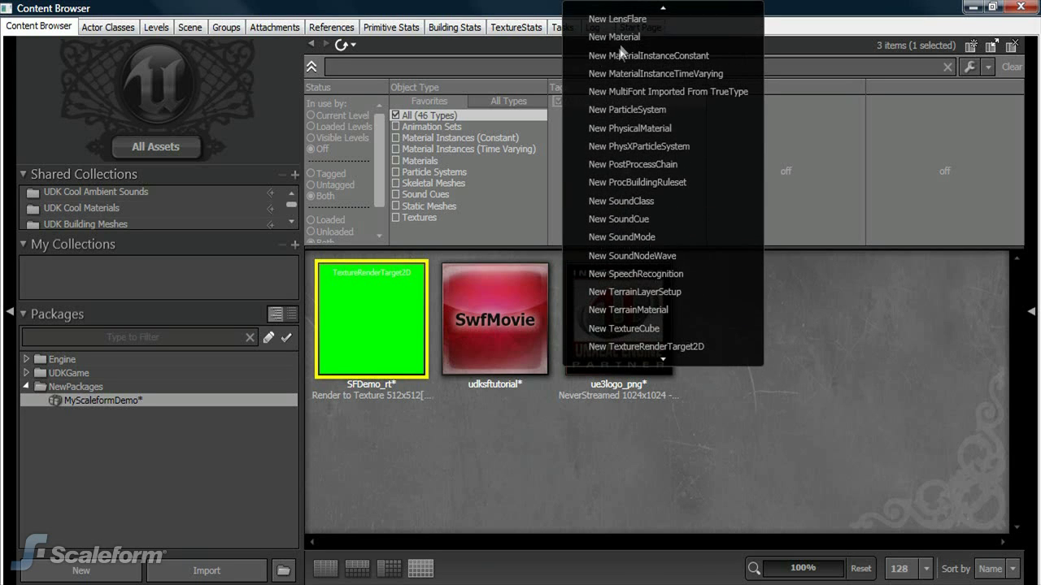
click(621, 42)
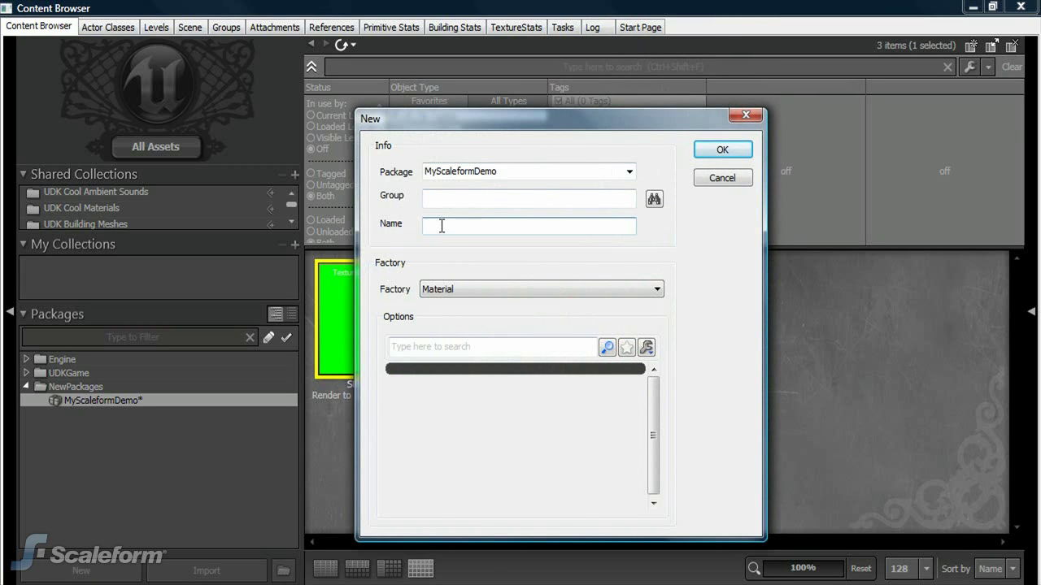
text(SFDemo)
text(_mat)
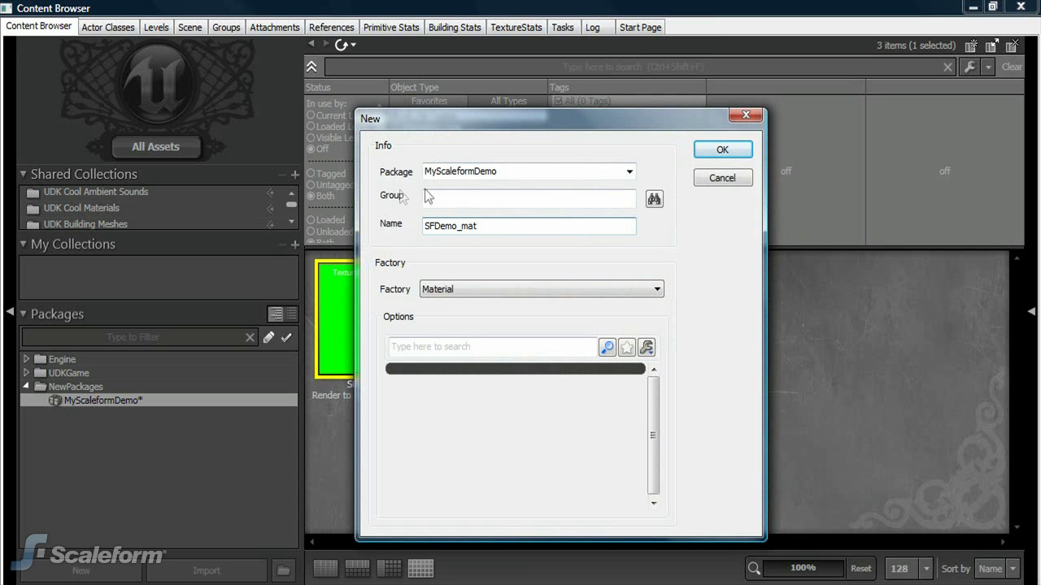
click(743, 151)
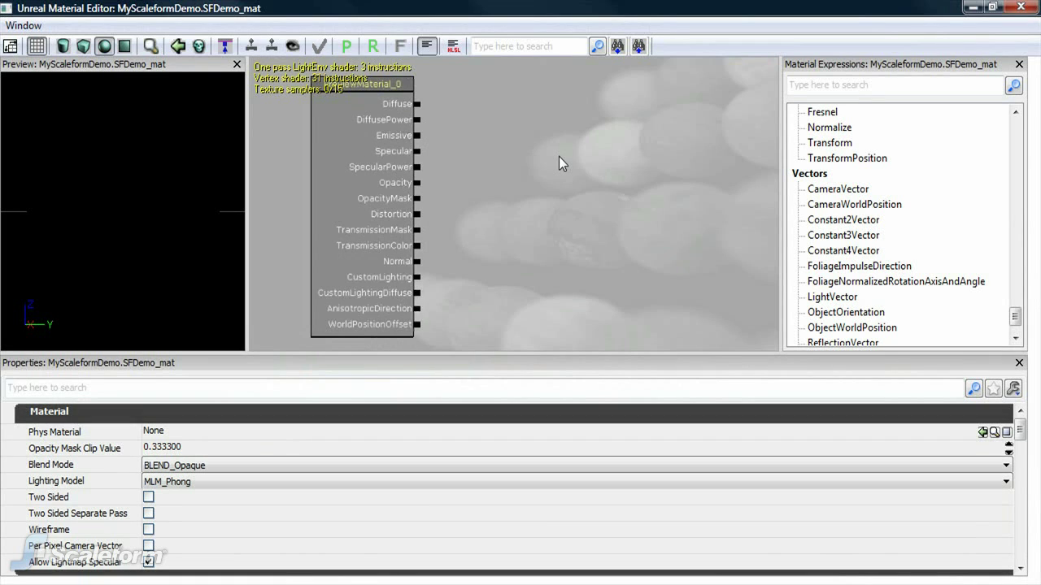
Add a Texture Sample node, wiring its RGB output to Diffuse and alpha to Opacity.
right_click(557, 197)
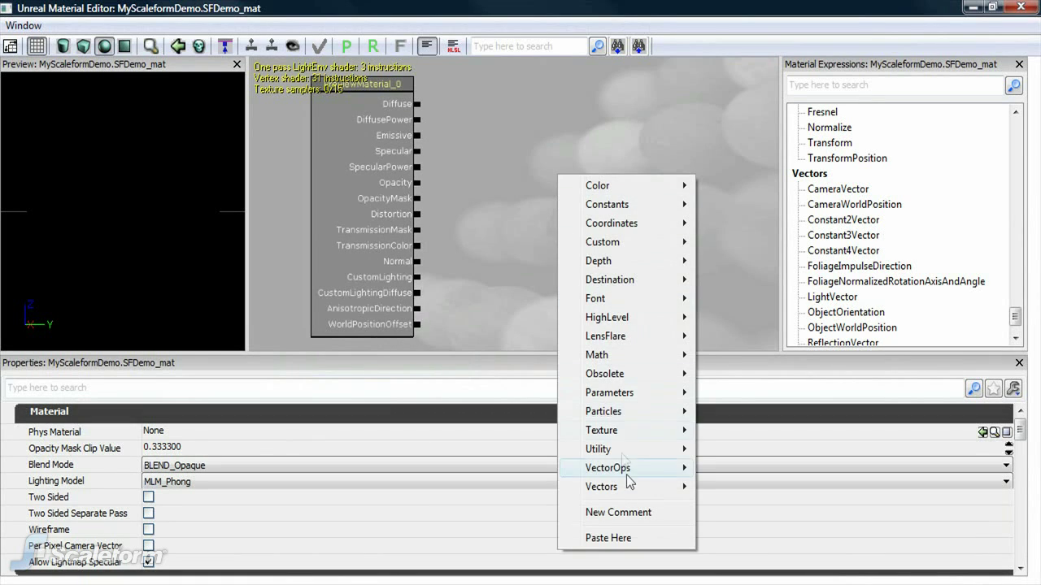
mouse_move(626, 430)
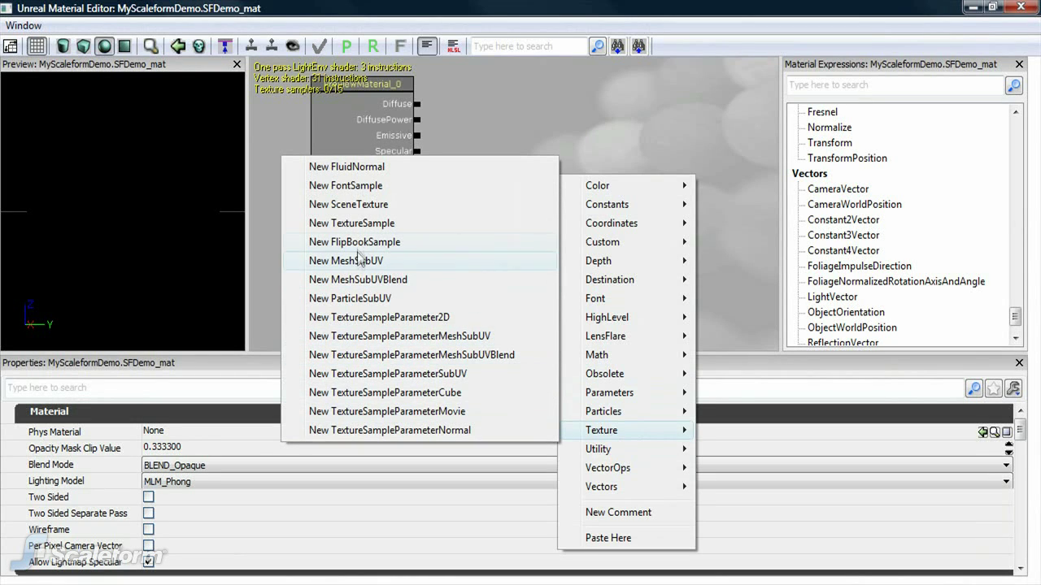
click(359, 225)
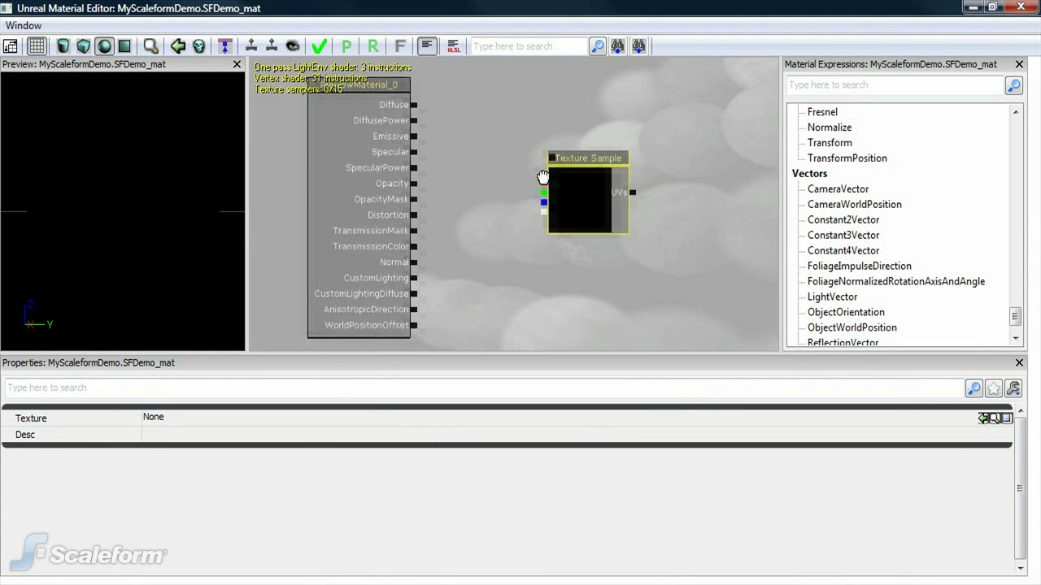
drag(597, 204, 467, 135)
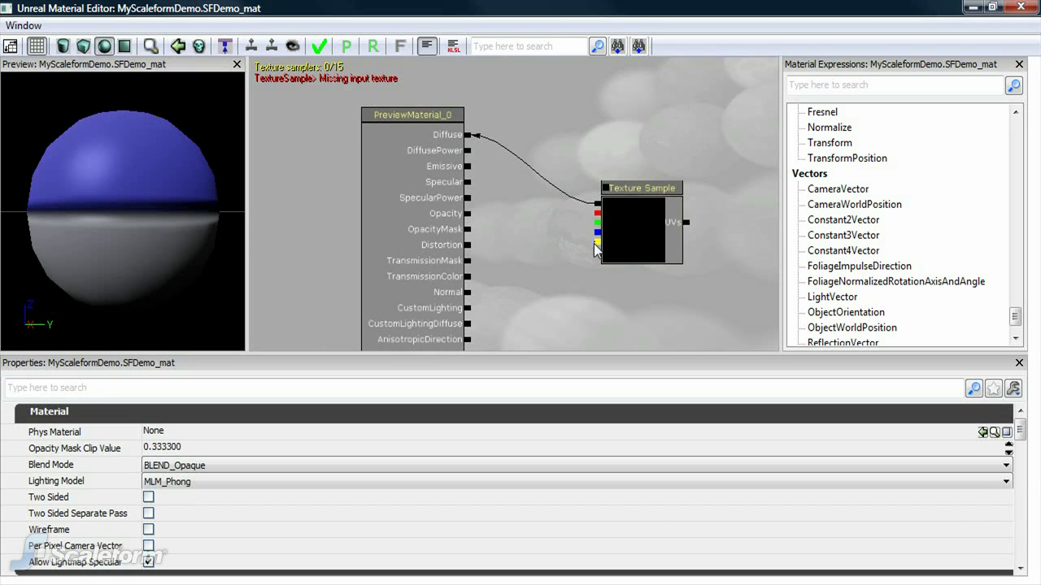
drag(595, 244, 469, 214)
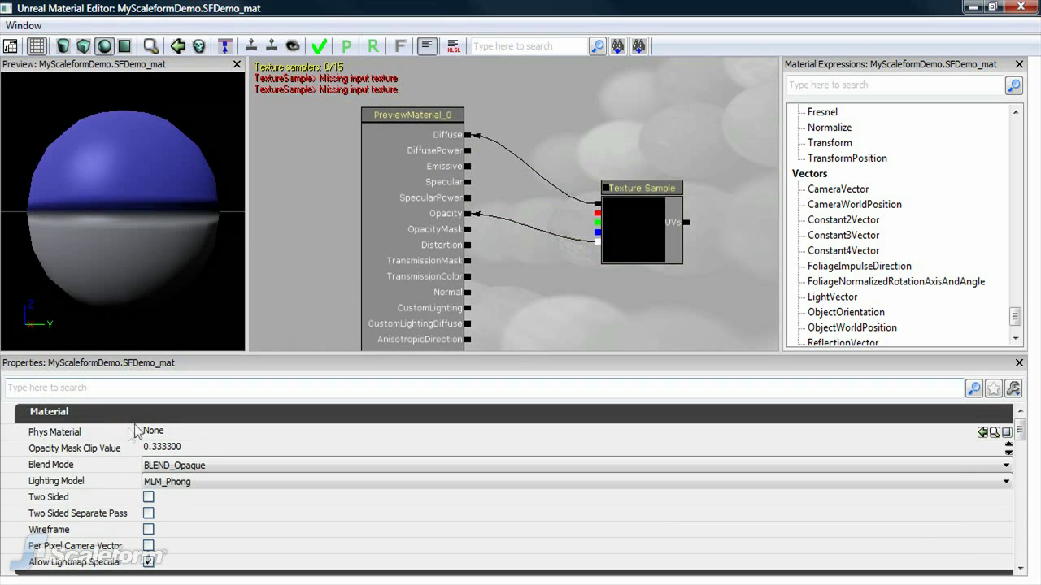
Set the material's Blend Mode to BLEND_AlphaComposite and move the Material Editor aside.
click(169, 472)
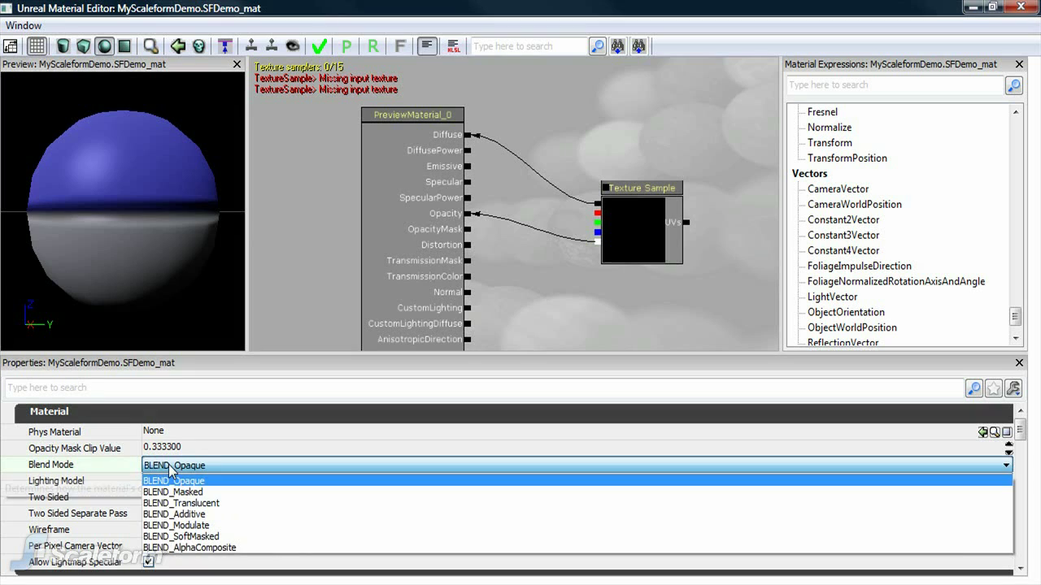
click(178, 555)
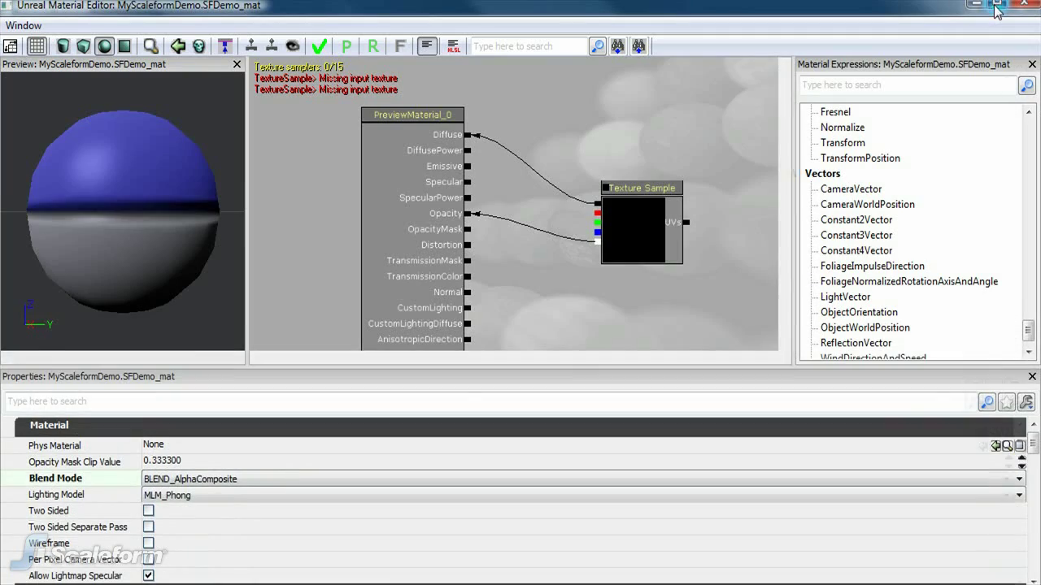
click(973, 7)
drag(611, 375, 578, 422)
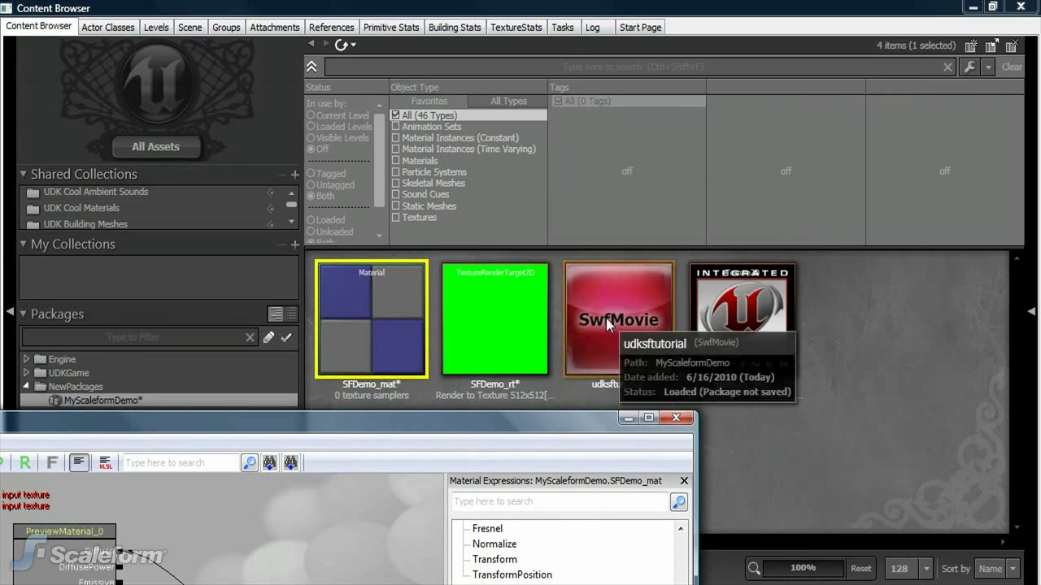
Select SFDemo_rt in the Content Browser, then restore the Material Editor full-screen.
click(490, 336)
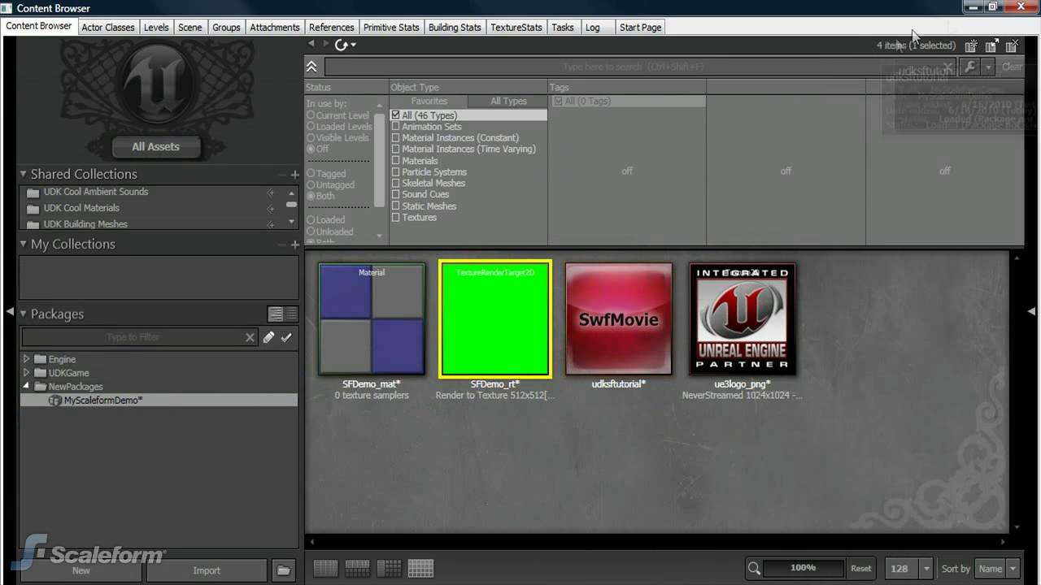
click(1013, 6)
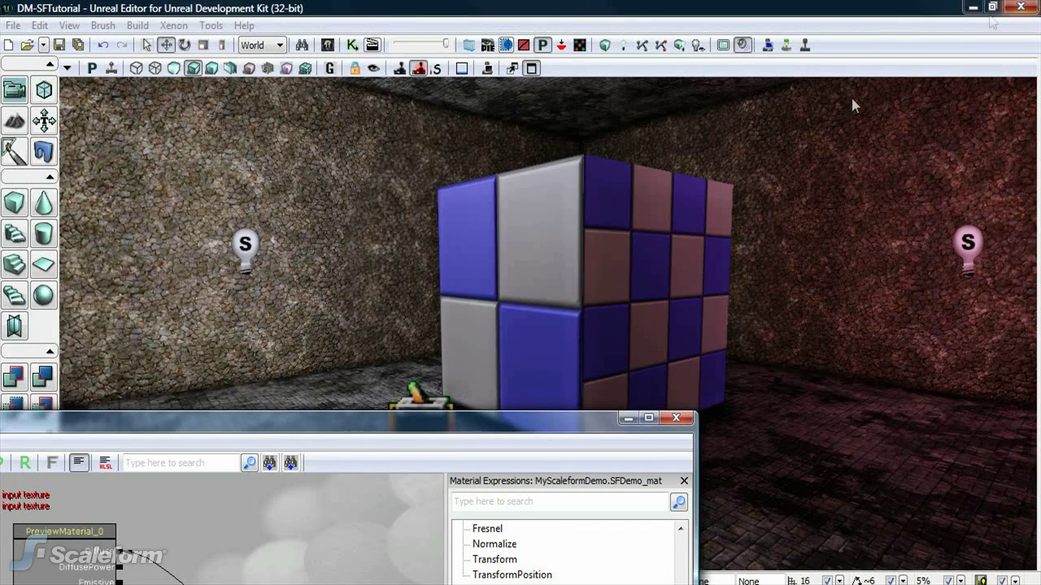
double_click(518, 424)
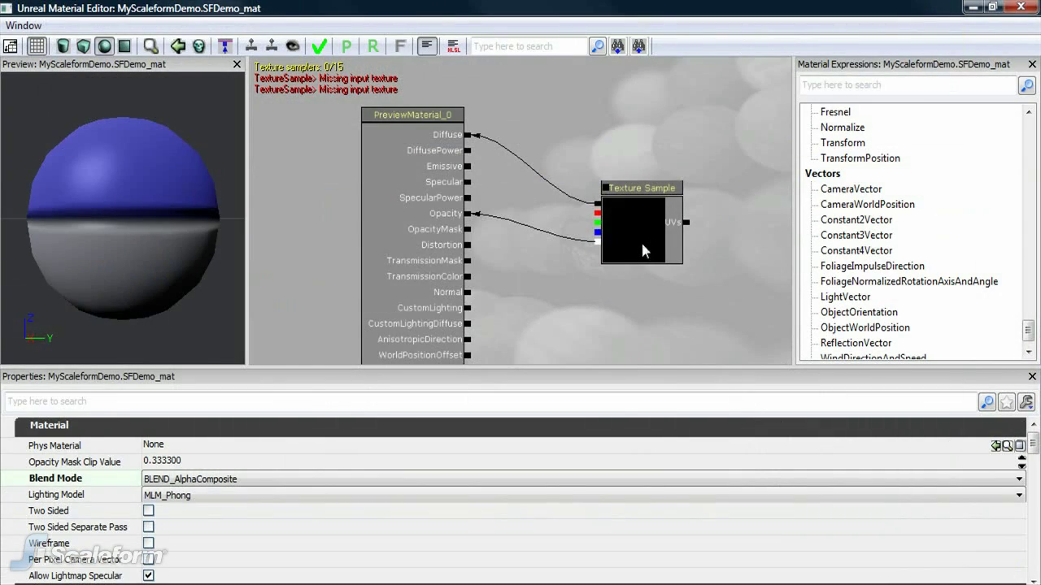
Assign SFDemo_rt as the Texture Sample's texture, then close and apply the material changes.
click(642, 246)
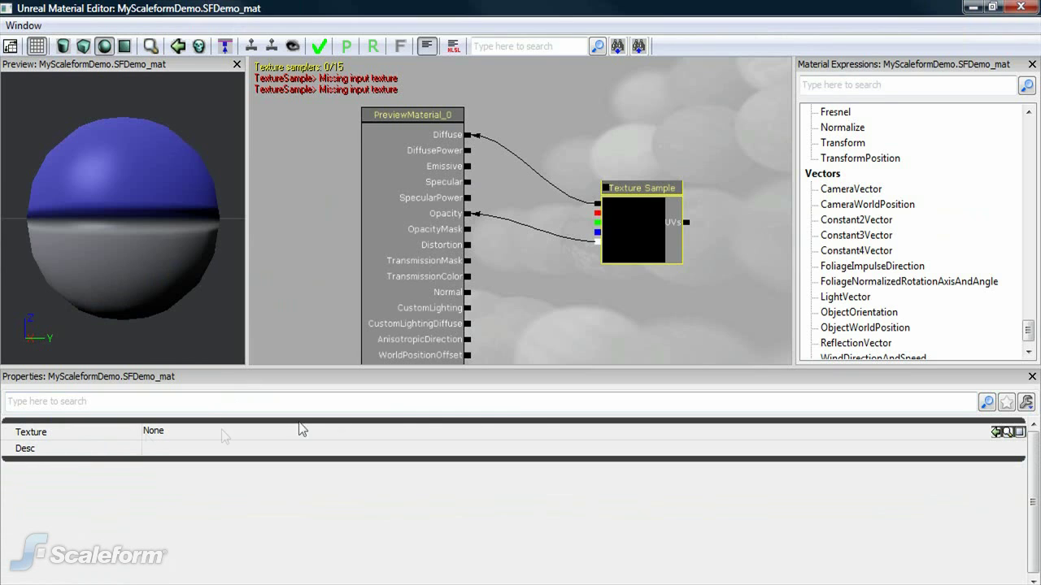
click(996, 433)
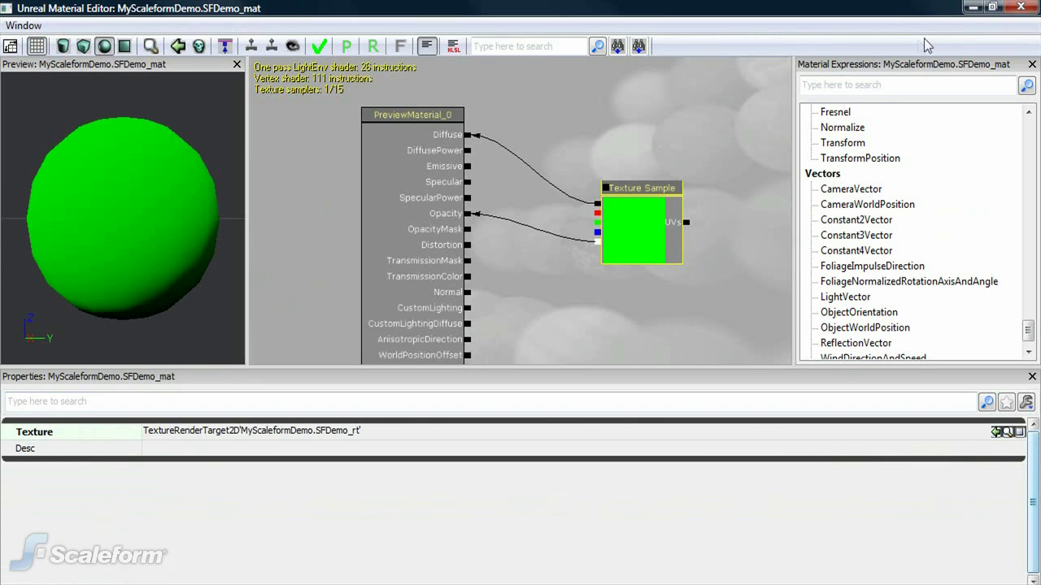
click(1021, 7)
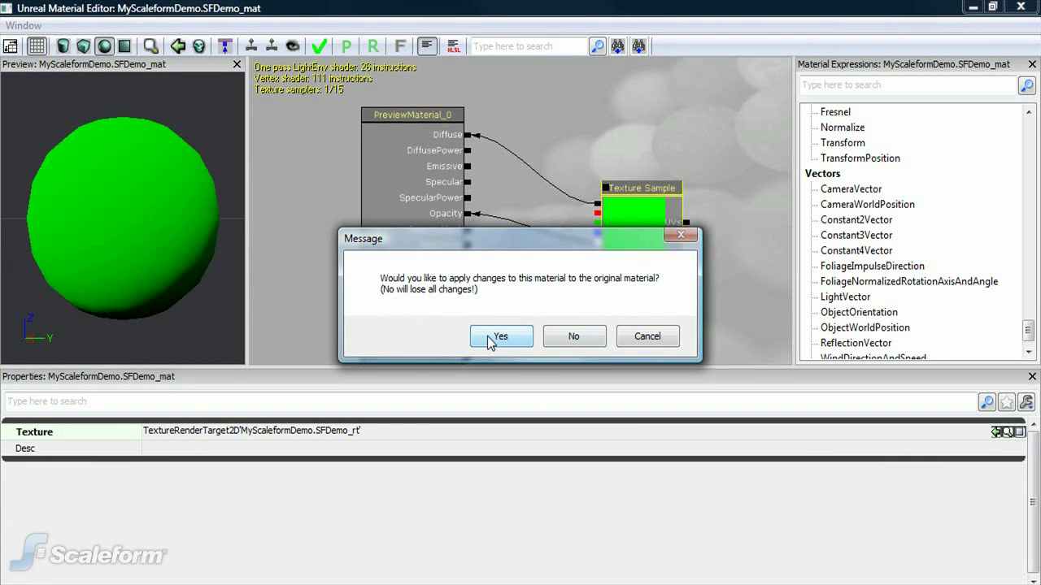
click(491, 339)
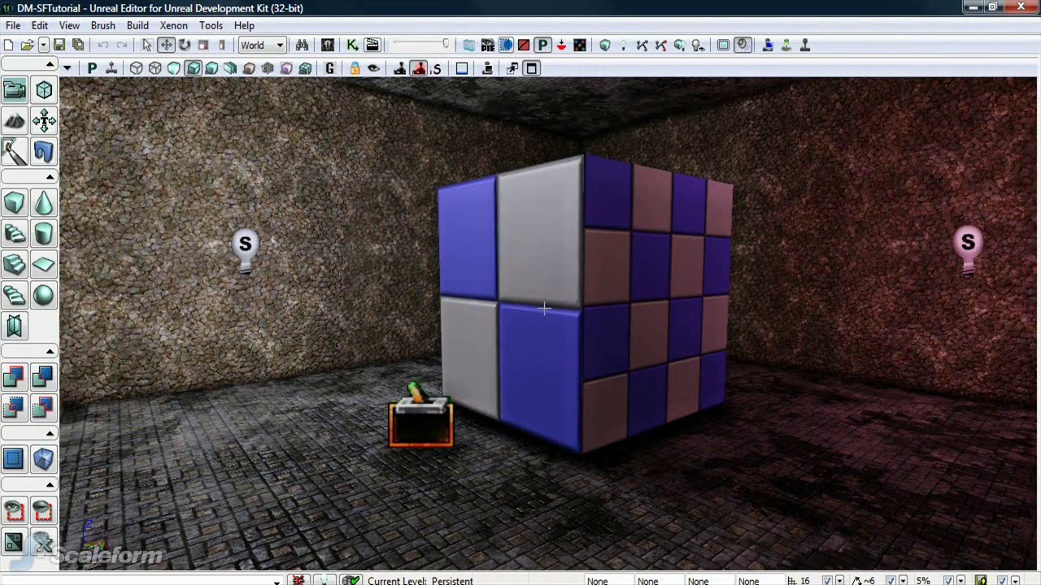
Save the MyScaleformDemo package from the Content Browser as MyScaleformDemo.upk.
click(325, 47)
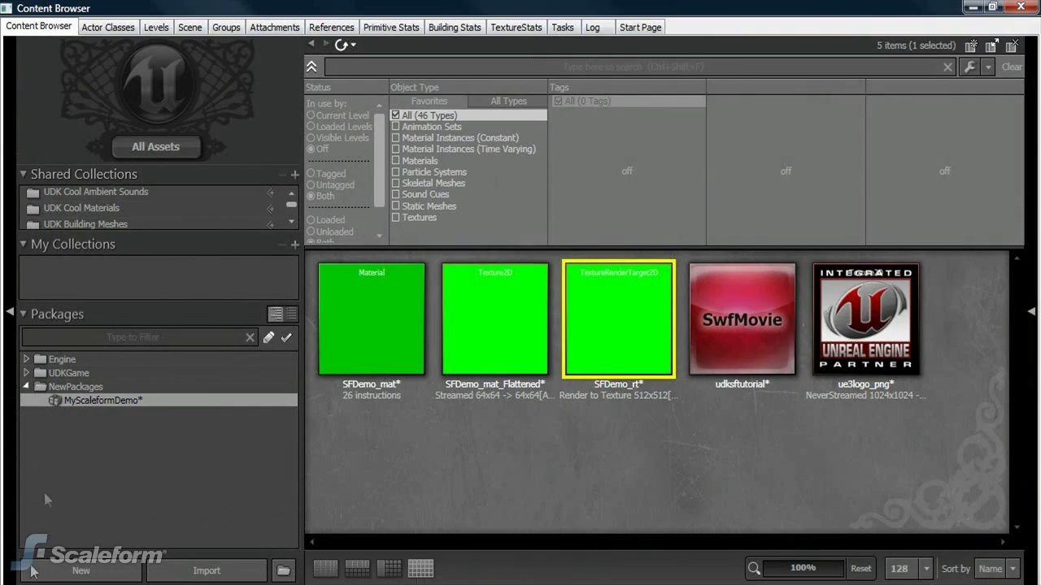
right_click(84, 400)
click(129, 410)
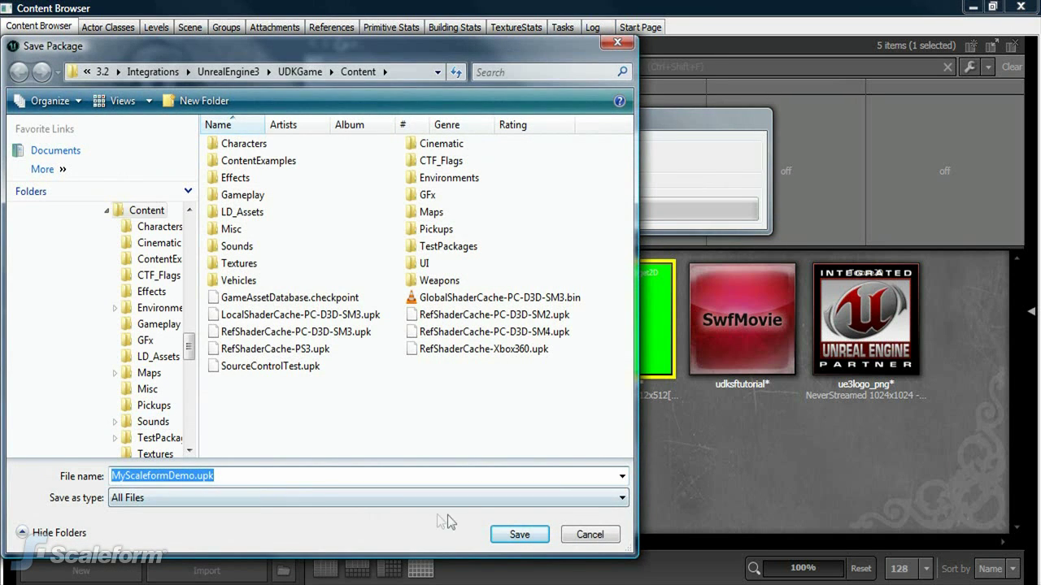
click(529, 540)
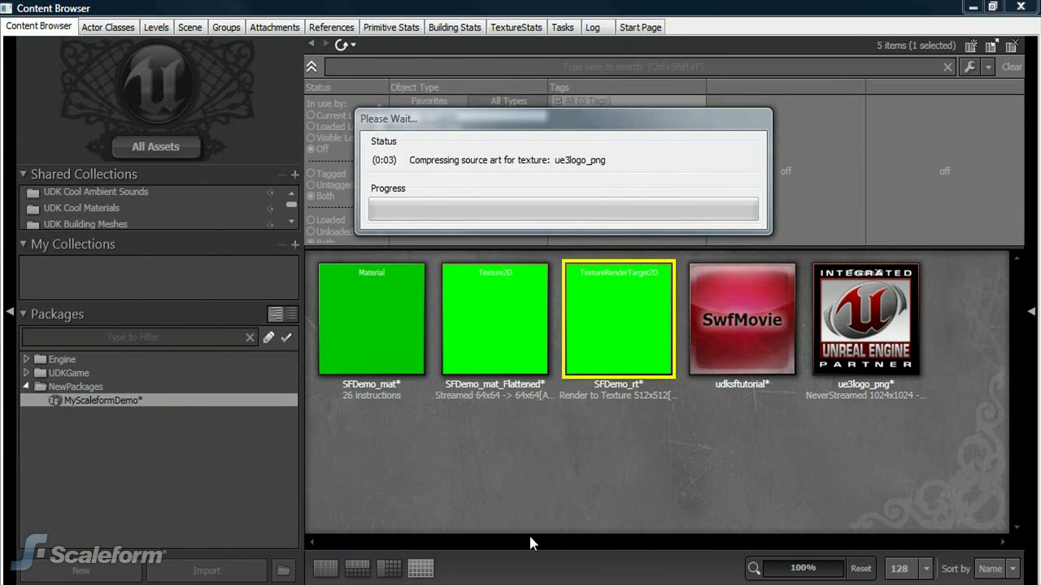